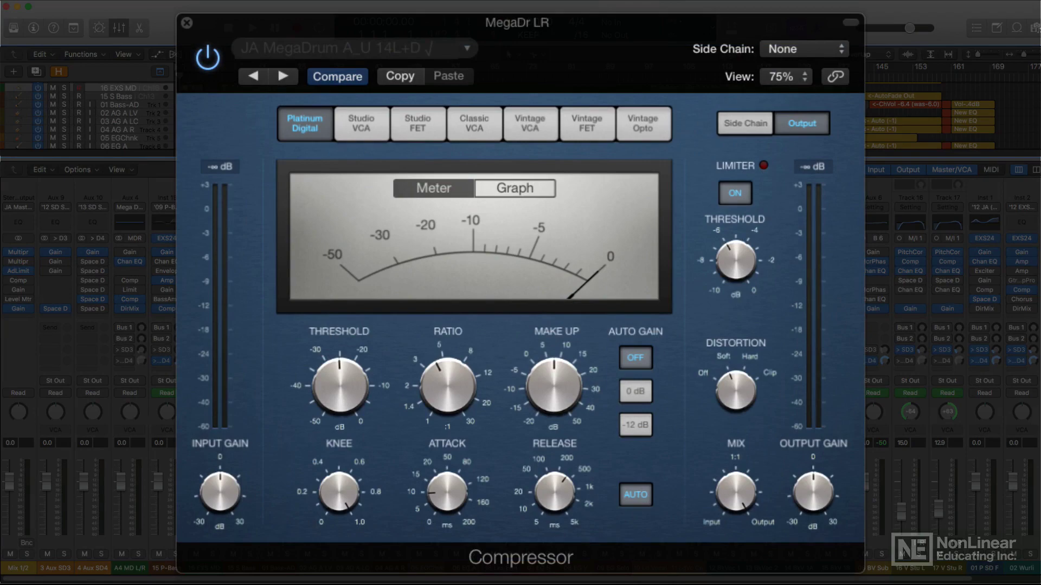
# Audition the Studio VCA and Classic VCA compressor models, then return to Platinum Digital.
pyautogui.click(361, 123)
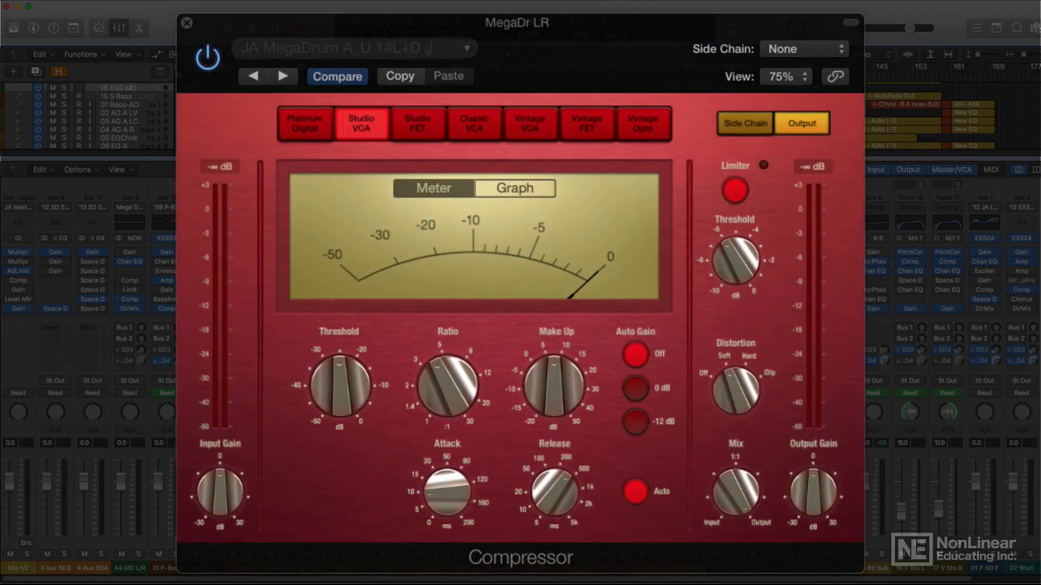
pyautogui.click(475, 123)
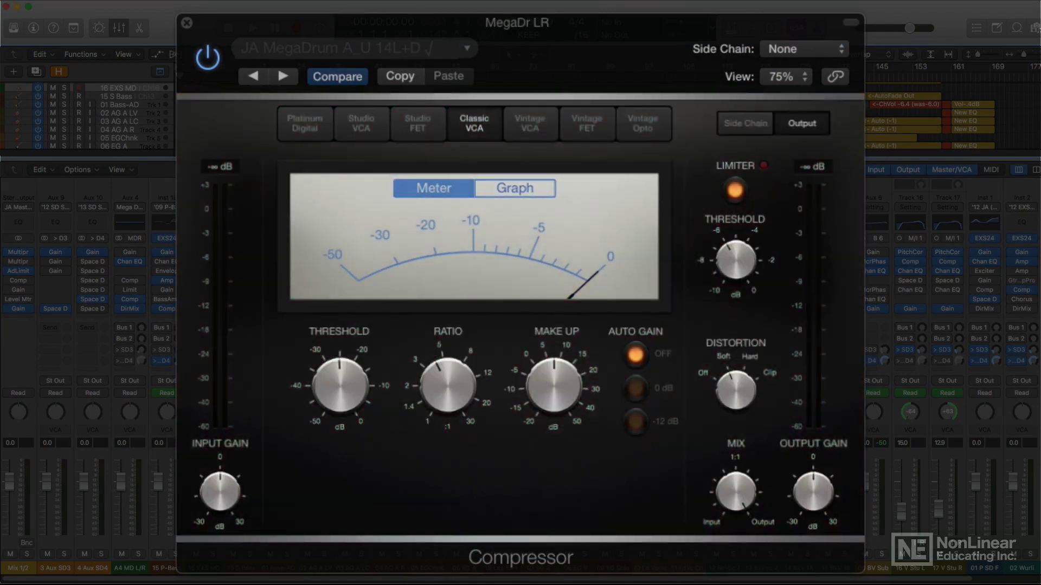
pyautogui.click(305, 123)
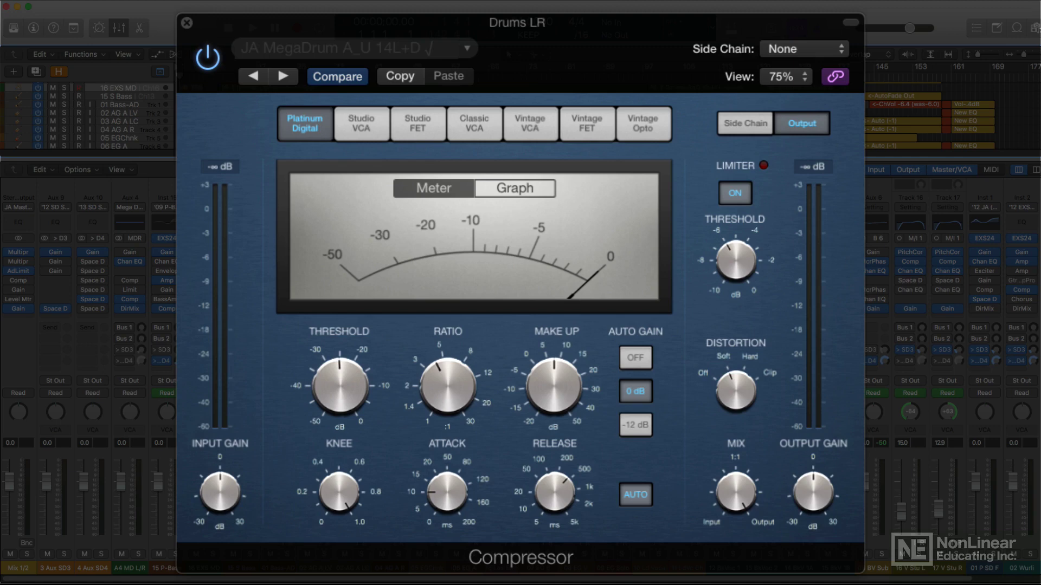
# Try auto gain at -12 dB and 0 dB, then switch auto gain off.
pyautogui.click(636, 425)
pyautogui.click(635, 391)
pyautogui.click(635, 358)
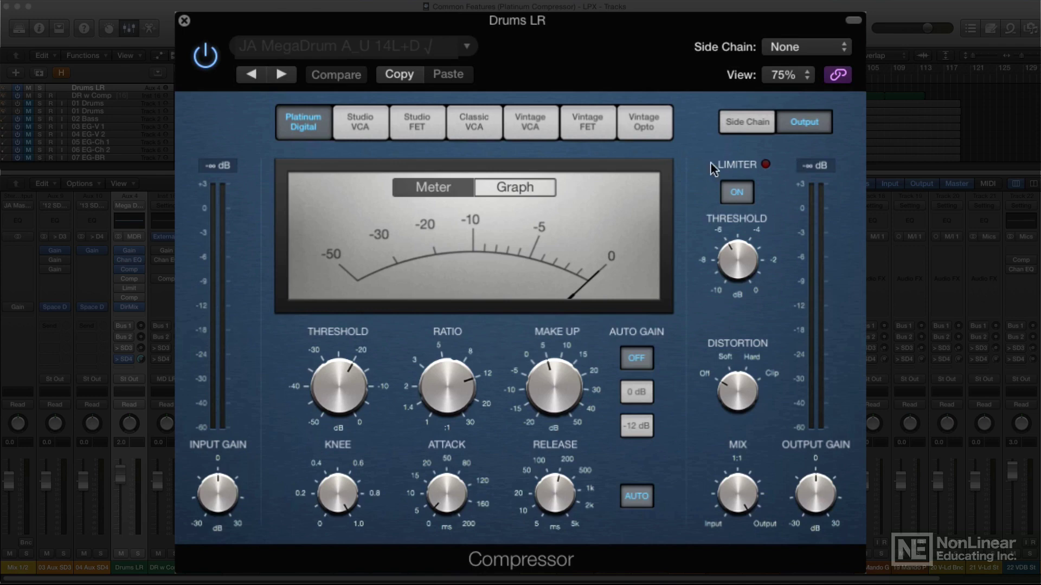
# Switch the compressor display to Graph to show the compression transfer curve.
pyautogui.click(548, 185)
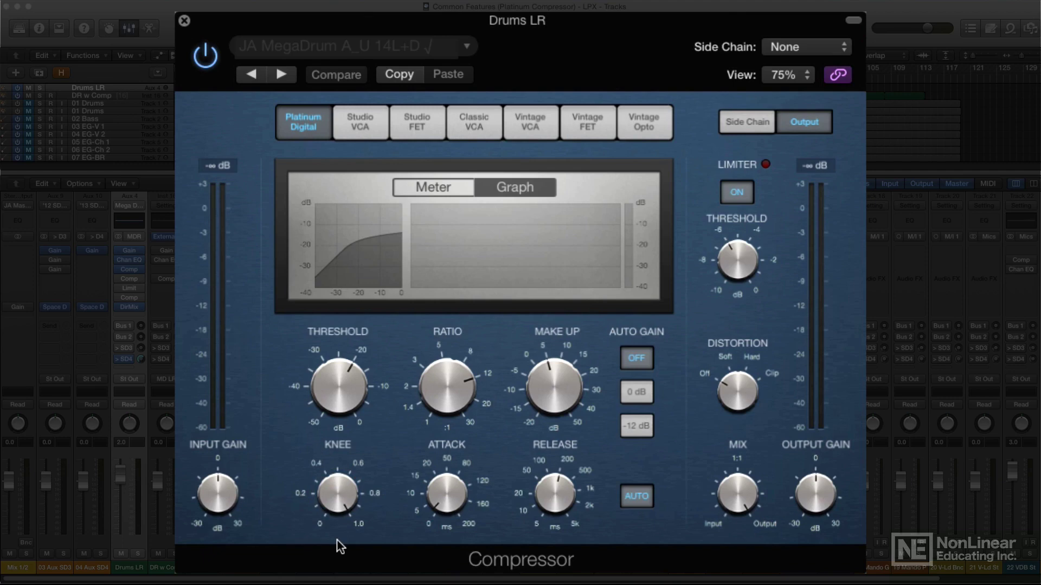
# Set the knee to 0.0 for a hard corner, play the drums, then soften it toward 0.8.
pyautogui.moveTo(340, 546); pyautogui.dragTo(341, 556)
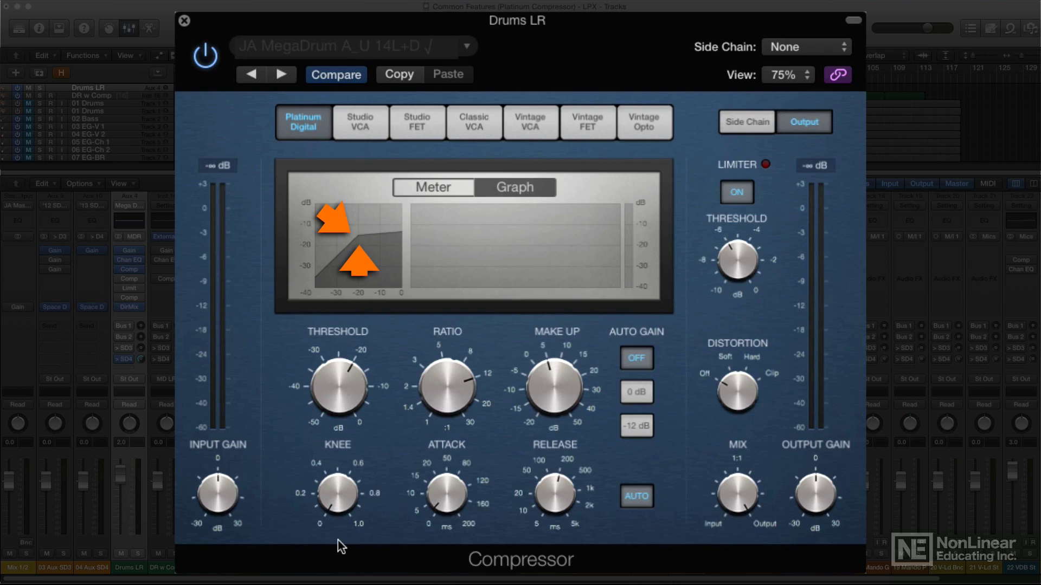
pyautogui.press('space')
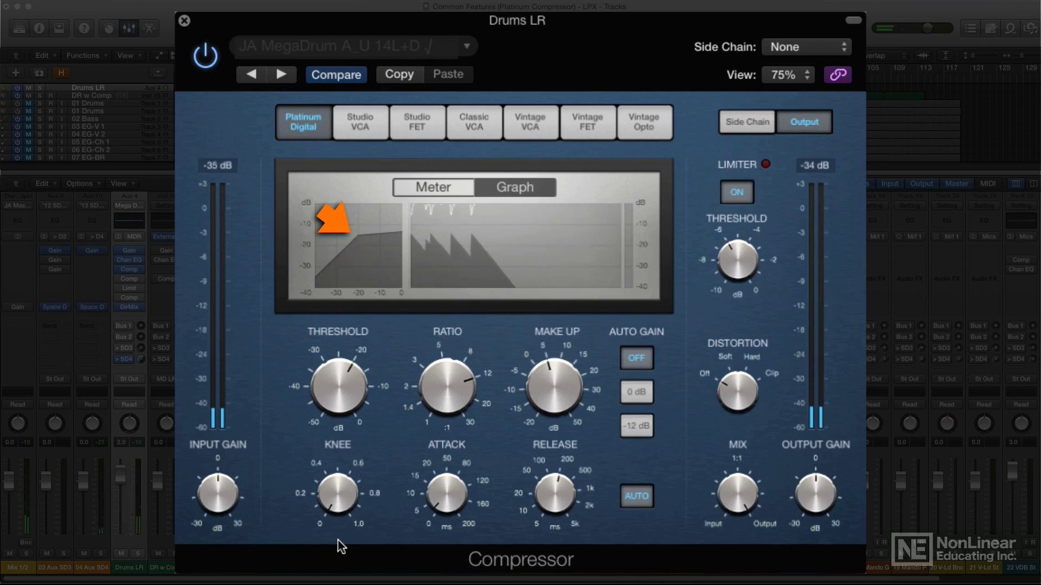
pyautogui.moveTo(338, 511)
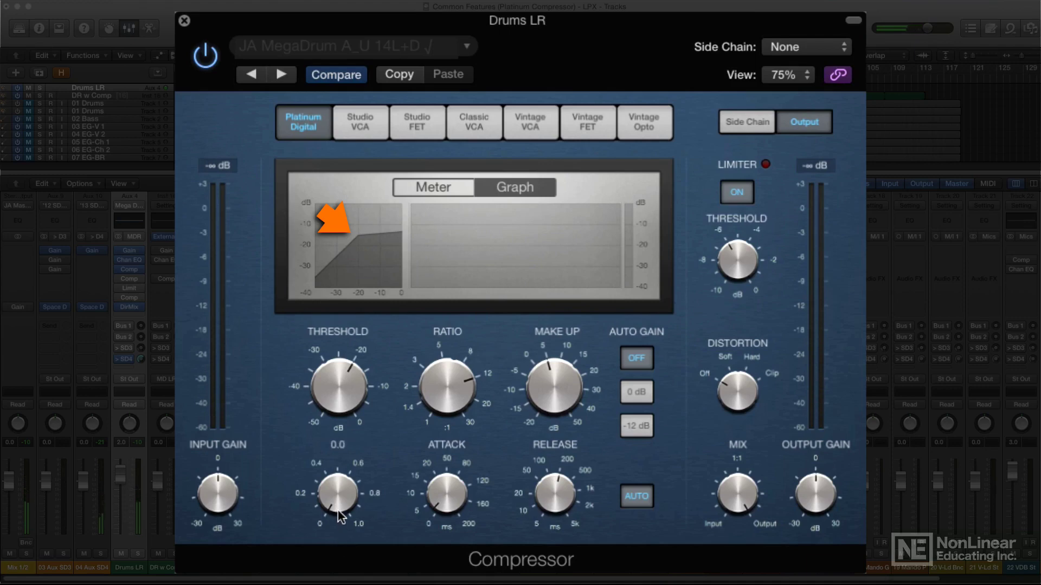
pyautogui.moveTo(338, 511); pyautogui.dragTo(341, 428)
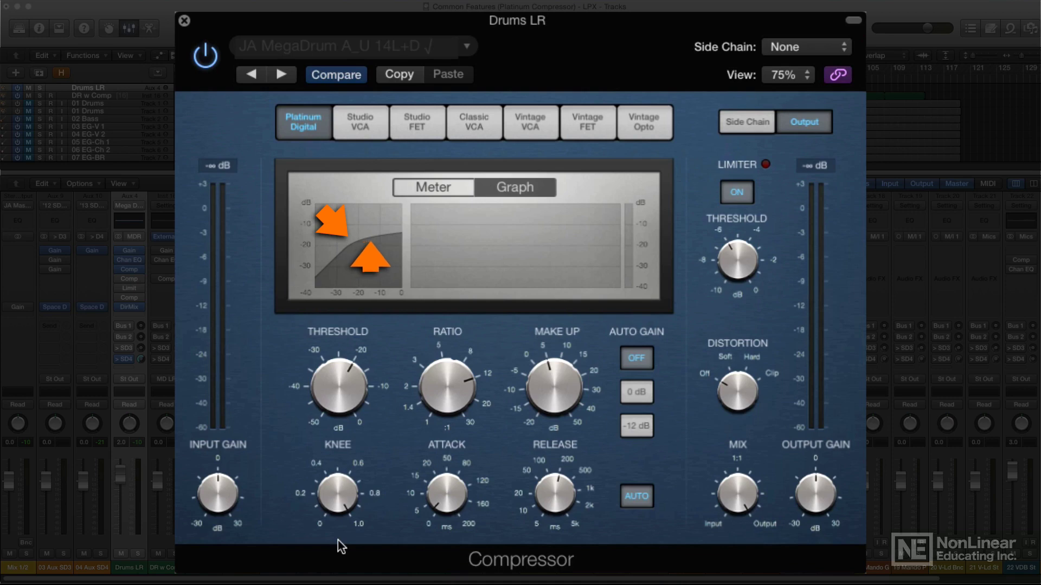
# Start drum playback and watch gain reduction traced over time on the graph.
pyautogui.press('space')
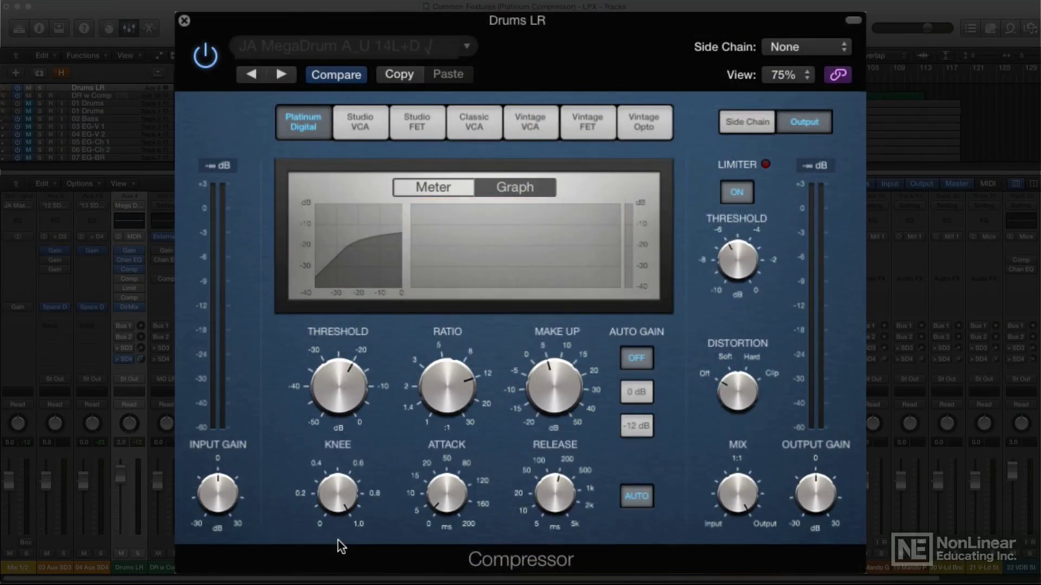
pyautogui.press('space')
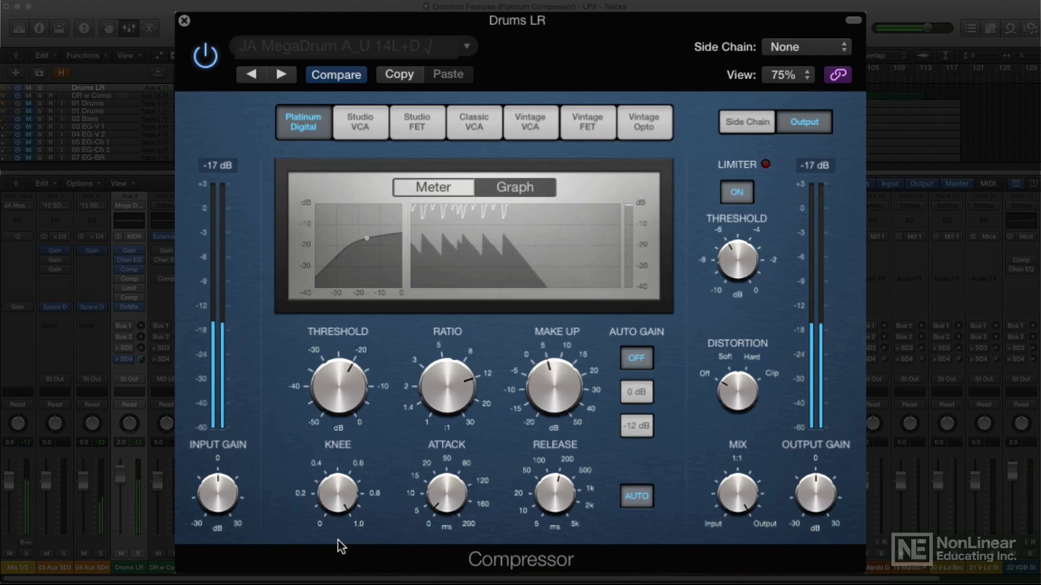
# Toggle the compressor display from the level meter back to the compression graph.
pyautogui.click(436, 190)
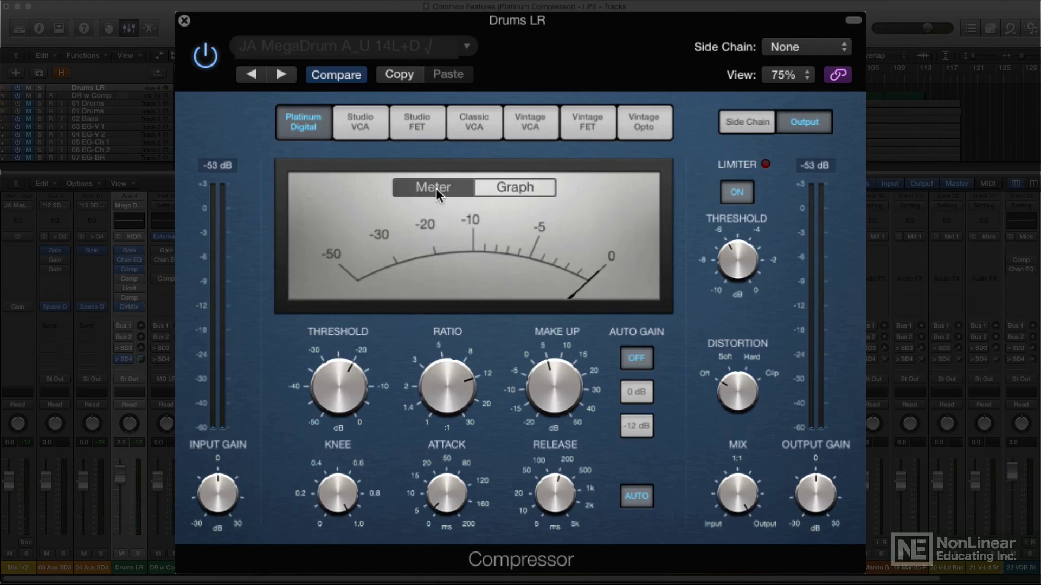
pyautogui.click(516, 187)
# Play the drums and step distortion through Soft, Hard and Clip, then Off.
pyautogui.press('space')
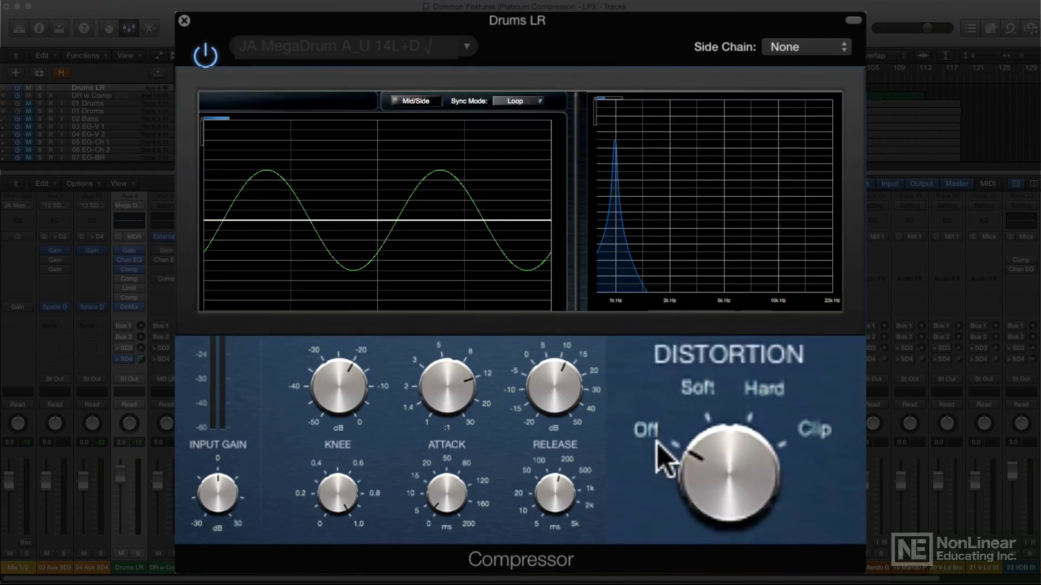
pyautogui.click(699, 390)
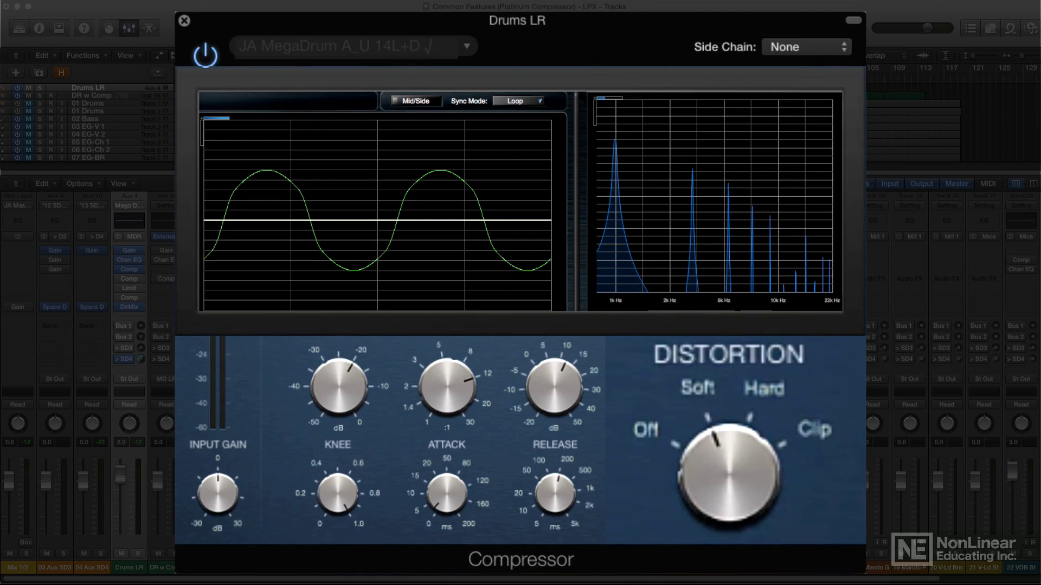
pyautogui.click(760, 389)
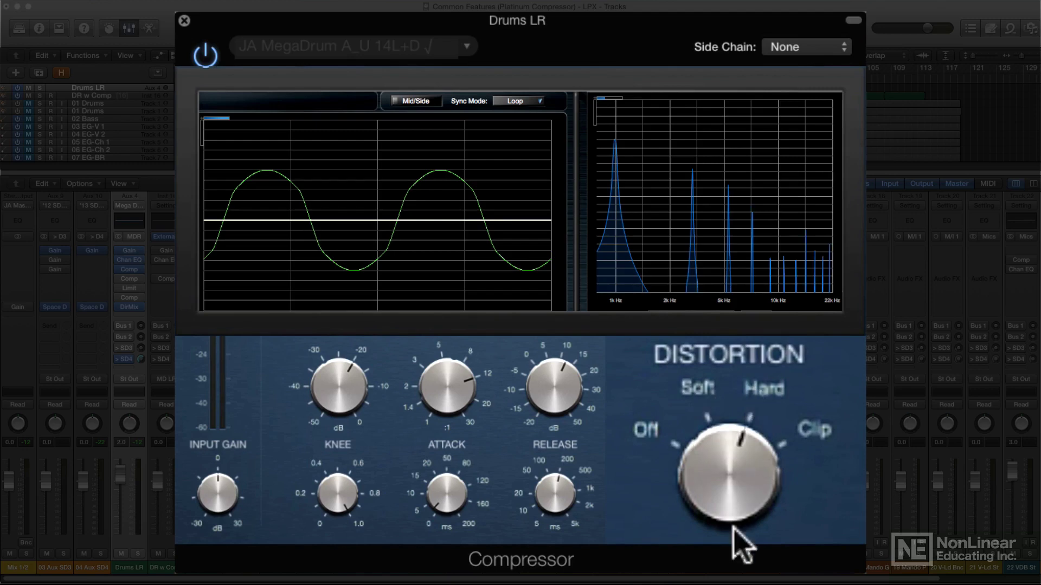
pyautogui.click(808, 428)
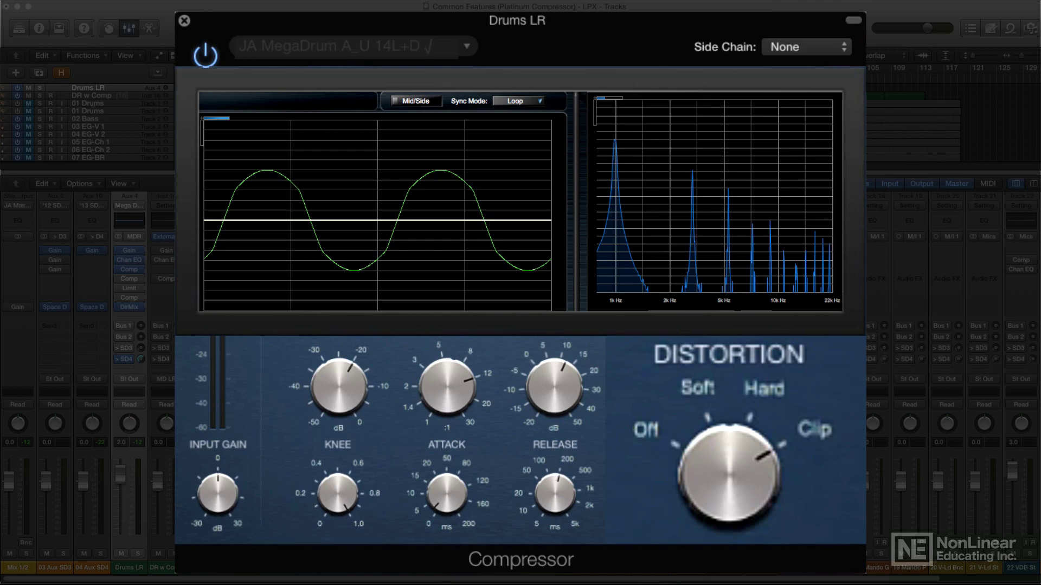
pyautogui.click(651, 428)
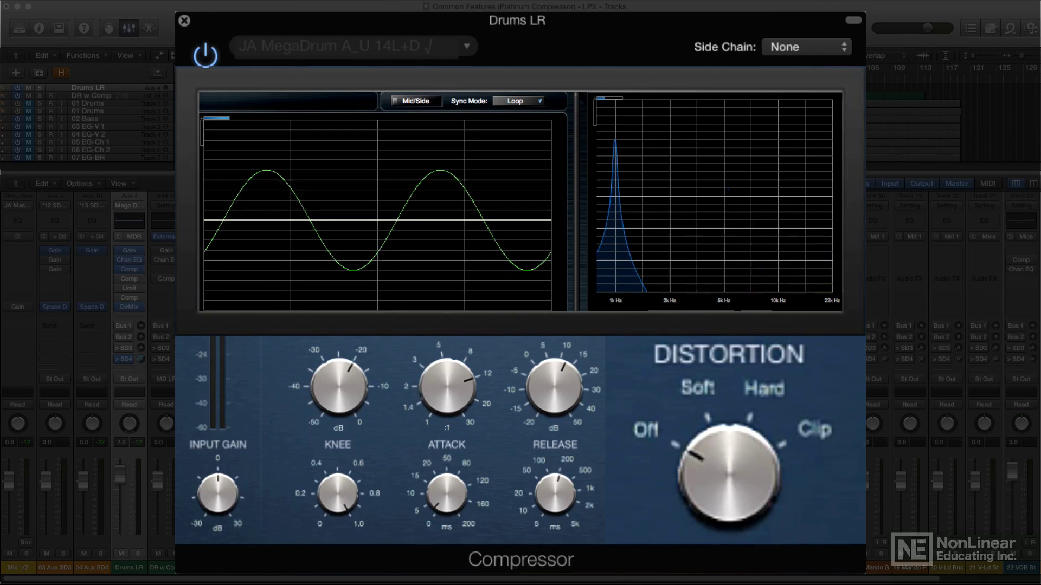
# Cycle distortion through Soft, Hard, Clip and Off again, finishing on Clip.
pyautogui.click(700, 391)
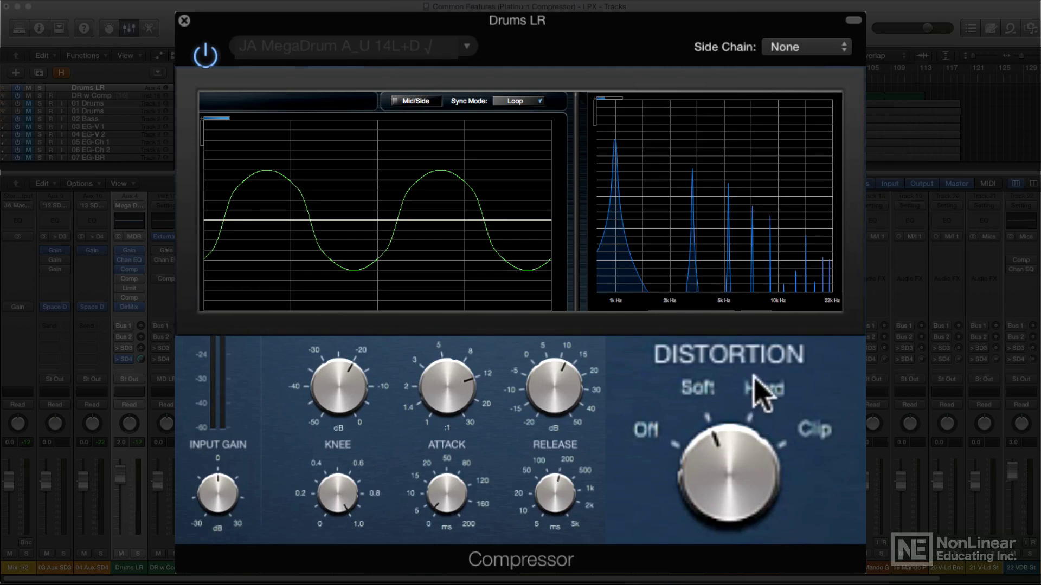
pyautogui.click(763, 390)
pyautogui.click(811, 431)
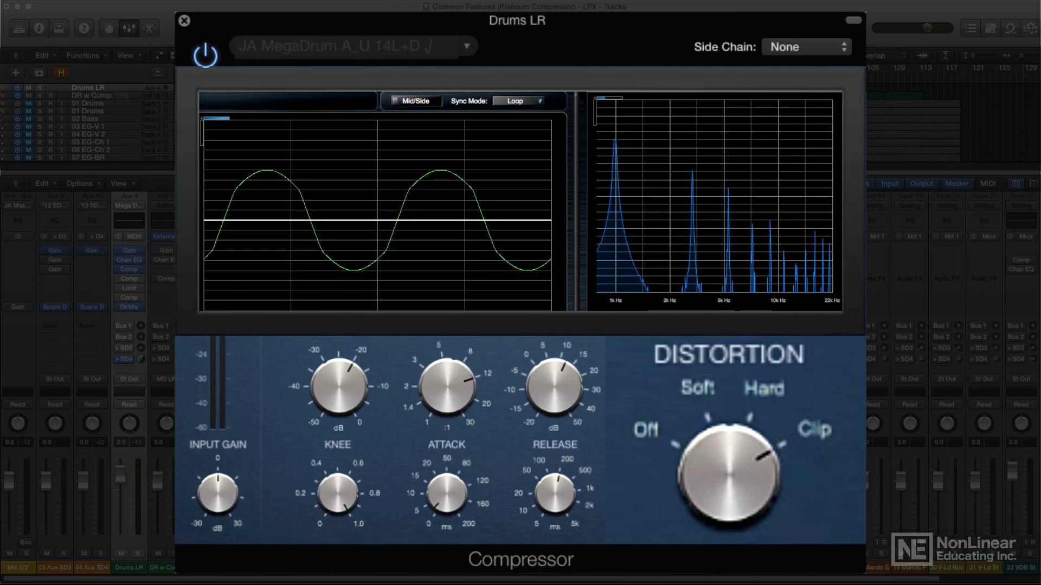
pyautogui.click(656, 431)
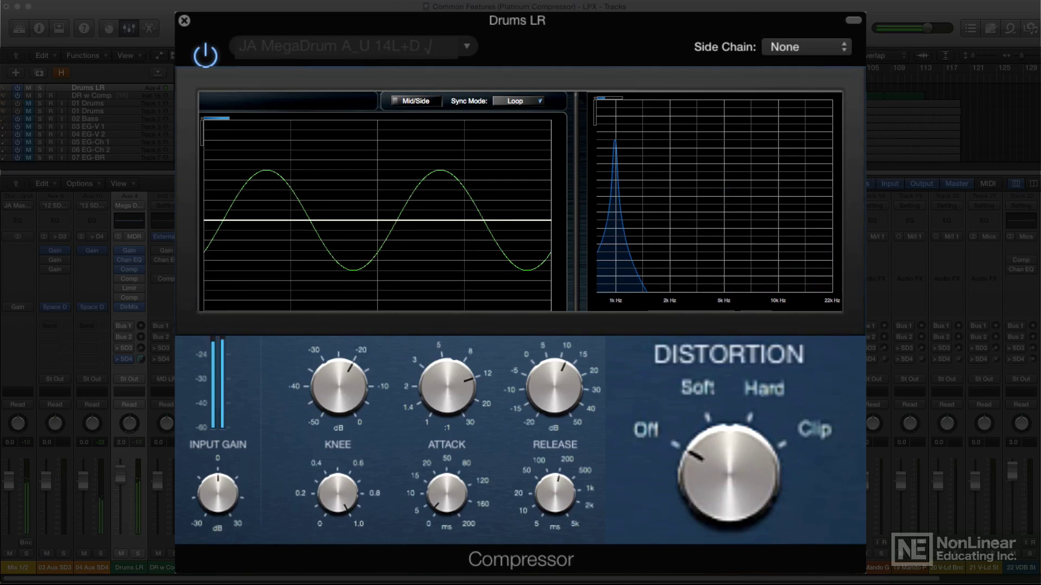
pyautogui.click(699, 392)
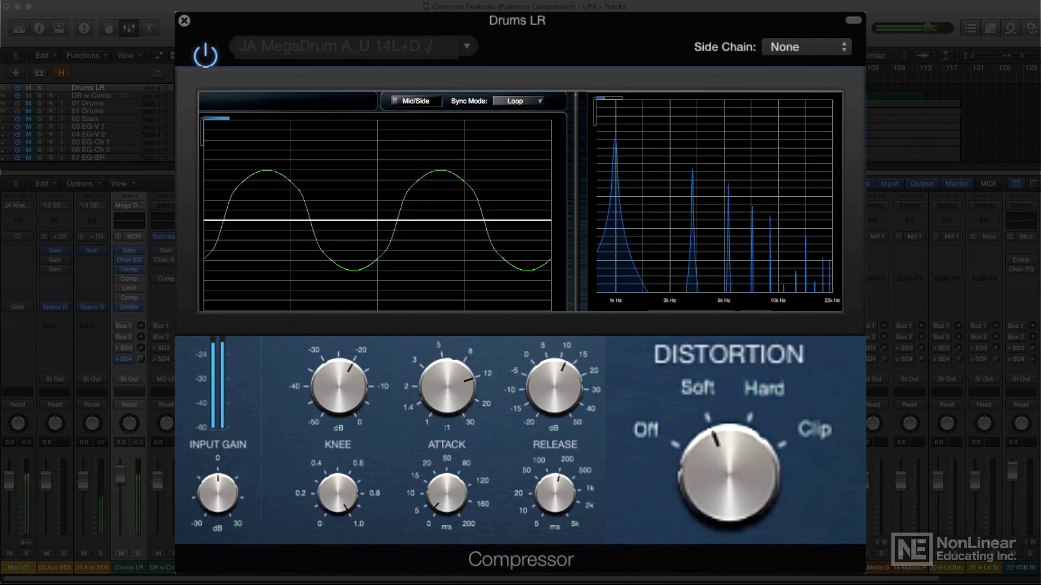
pyautogui.click(765, 386)
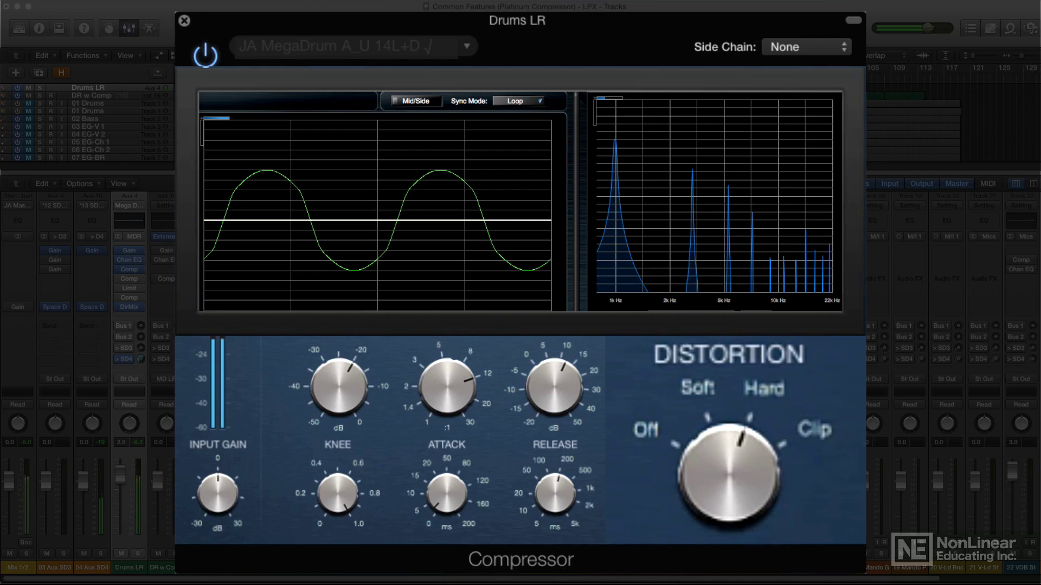
pyautogui.click(815, 434)
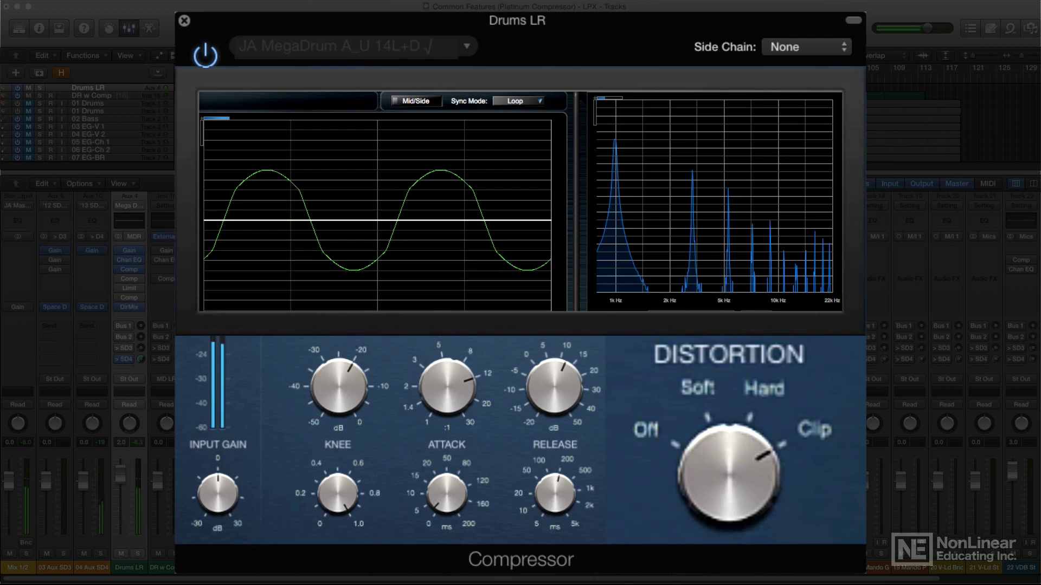
# Turn distortion off and lower the Mix knob to 81 %.
pyautogui.click(646, 429)
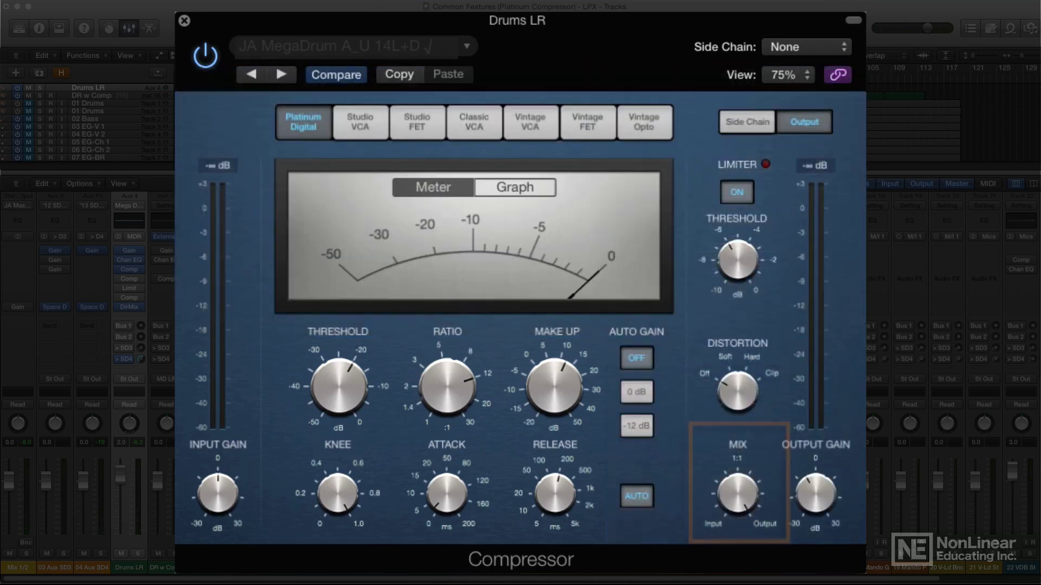
pyautogui.click(740, 521)
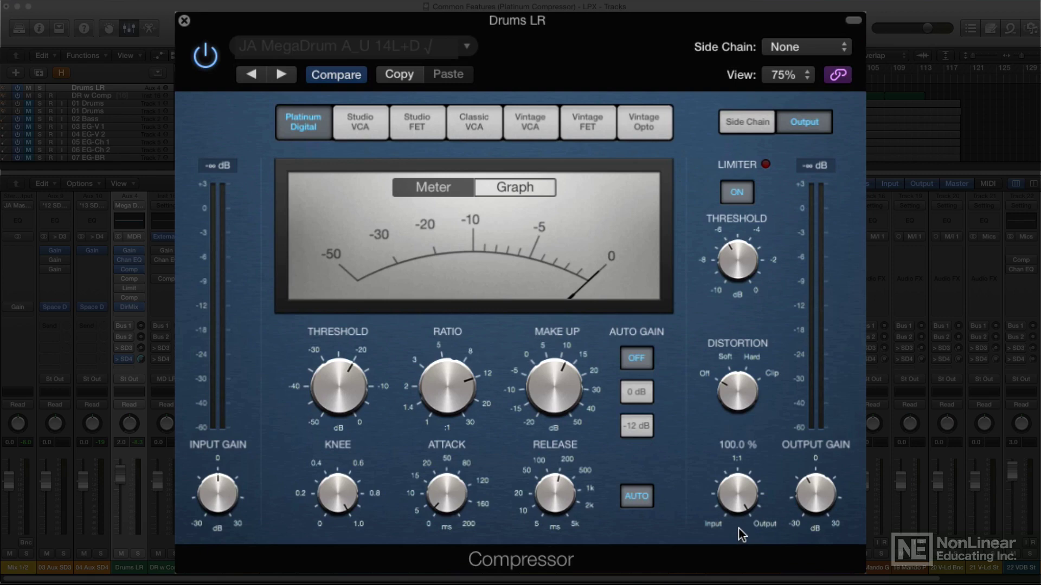
pyautogui.moveTo(739, 525); pyautogui.dragTo(733, 564)
# Sweep the Mix to 11.5 %, up to 24.5 %, then fully to the dry input.
pyautogui.moveTo(740, 491)
pyautogui.moveTo(737, 485); pyautogui.dragTo(740, 557)
pyautogui.moveTo(739, 510)
pyautogui.moveTo(739, 509); pyautogui.dragTo(747, 441)
pyautogui.moveTo(737, 495); pyautogui.dragTo(725, 564)
# Raise the Mix to 76.5 %, drop it to 0 %, then blend compressed signal up to 29 %.
pyautogui.moveTo(739, 511); pyautogui.dragTo(746, 362)
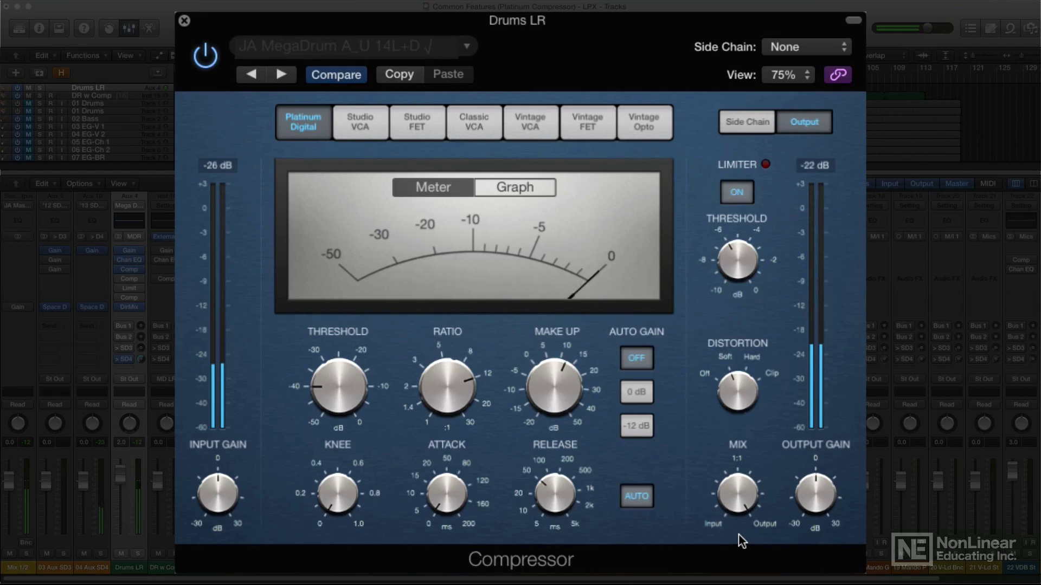
pyautogui.moveTo(741, 541); pyautogui.dragTo(741, 553)
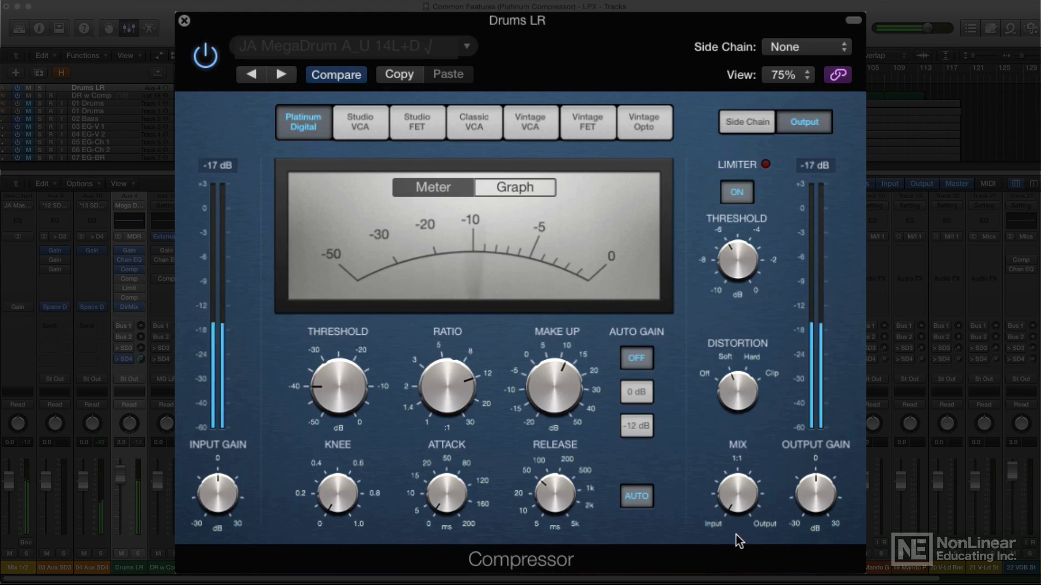
pyautogui.moveTo(739, 508)
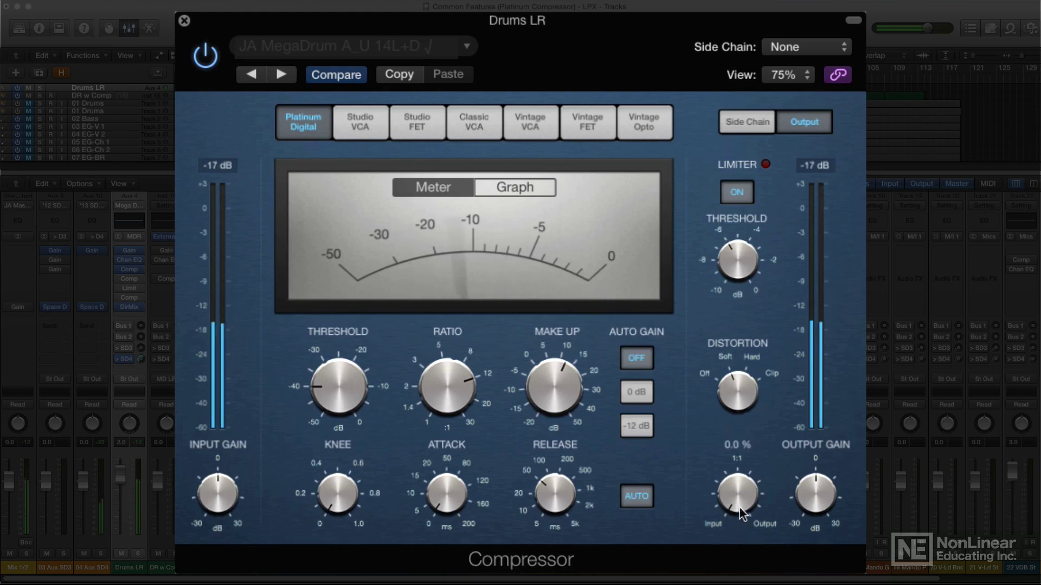
pyautogui.moveTo(739, 508); pyautogui.dragTo(743, 441)
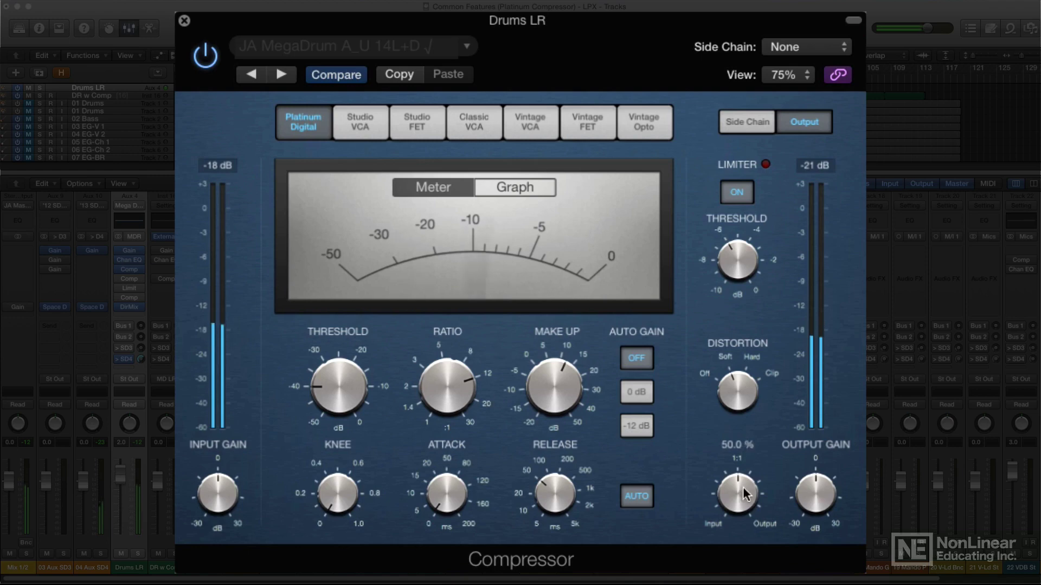